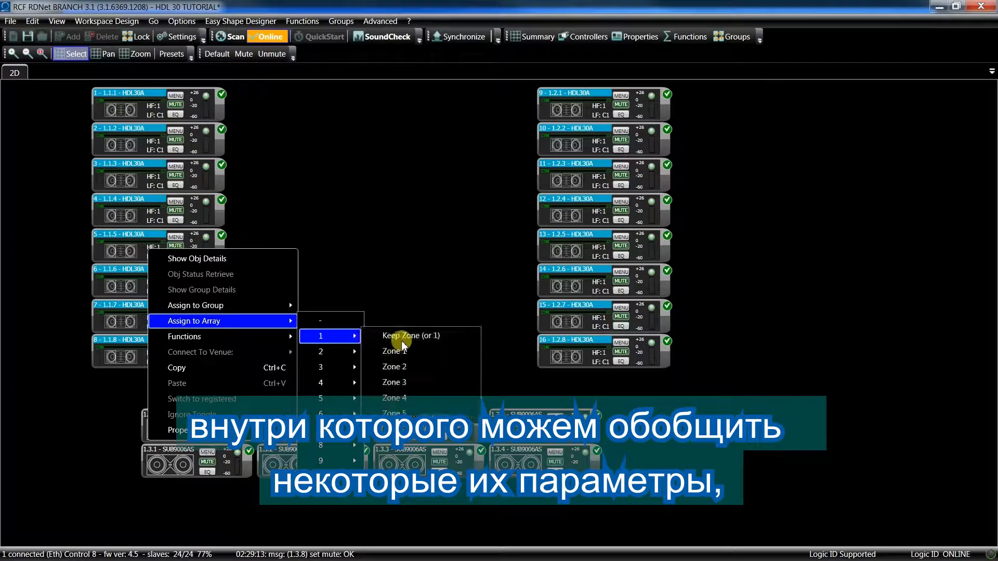
Assign the selected HDL30A modules to Array 1 with Keep Zone and set the group delay to 0.
left_click(408, 338)
left_click(186, 270)
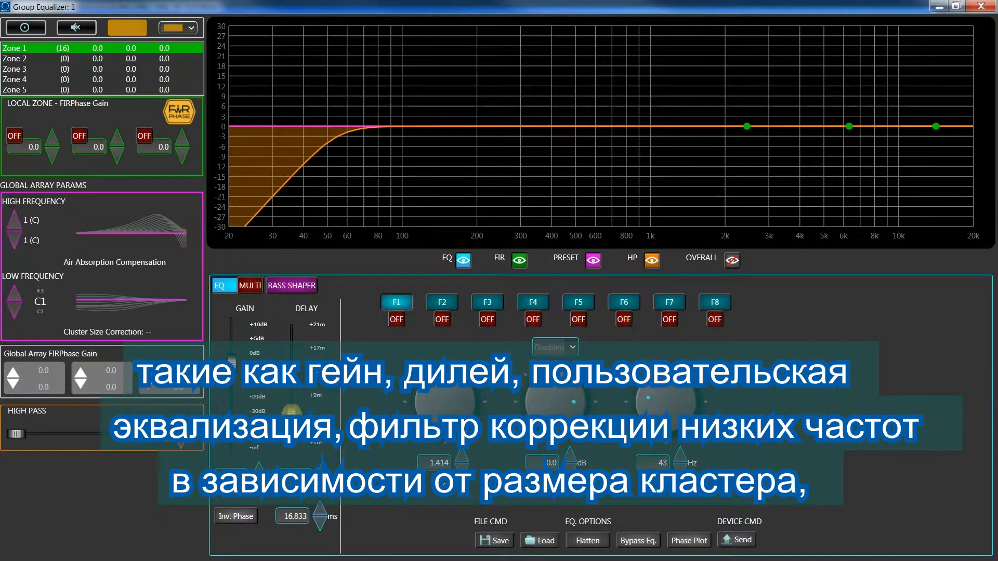
left_click_drag(291, 414, 292, 451)
Enable group EQ filter F3 at about 288 Hz and -4.4 dB, and set the low-frequency cluster correction to 4.2.
left_click(487, 321)
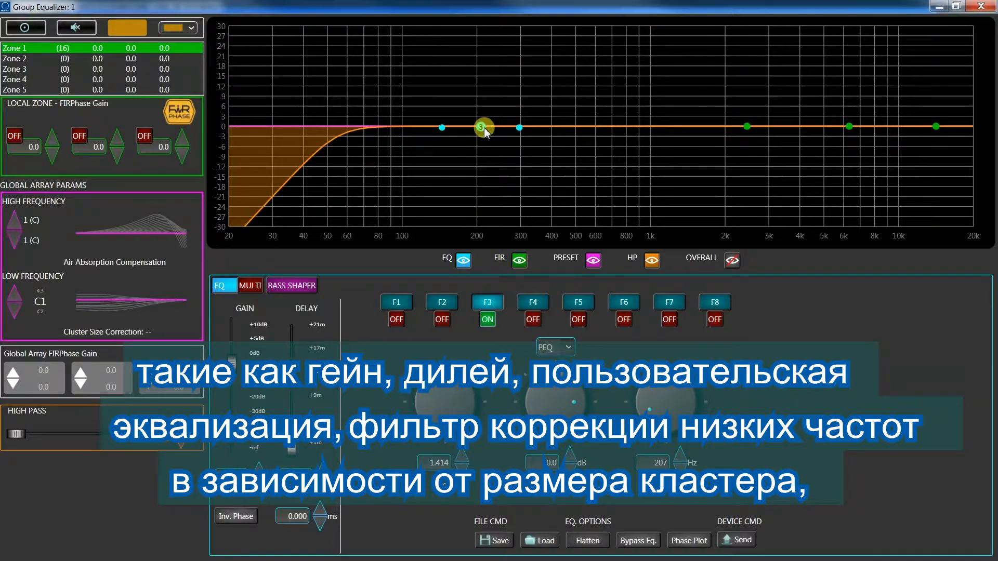
left_click_drag(484, 124, 505, 113)
left_click(14, 296)
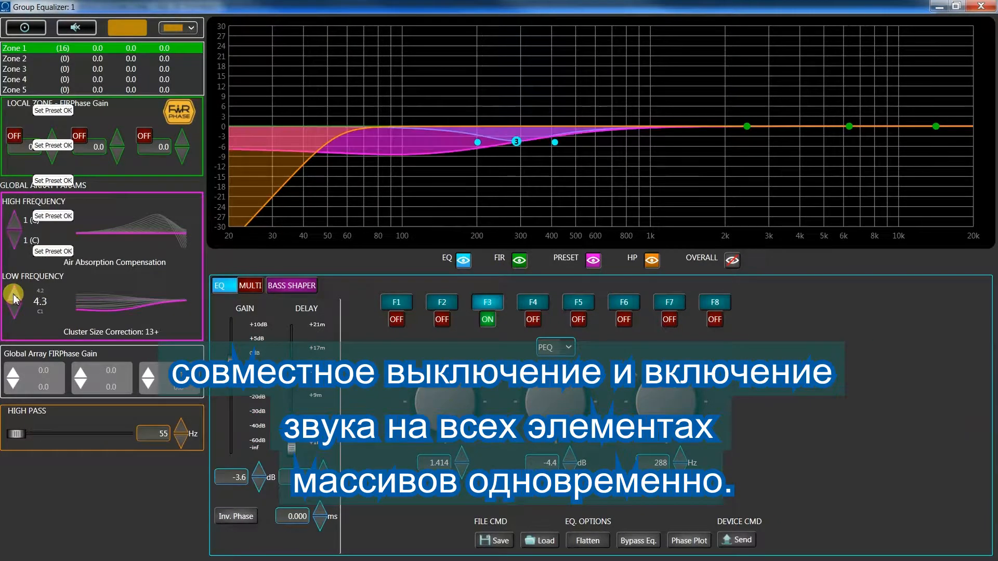
left_click(13, 295)
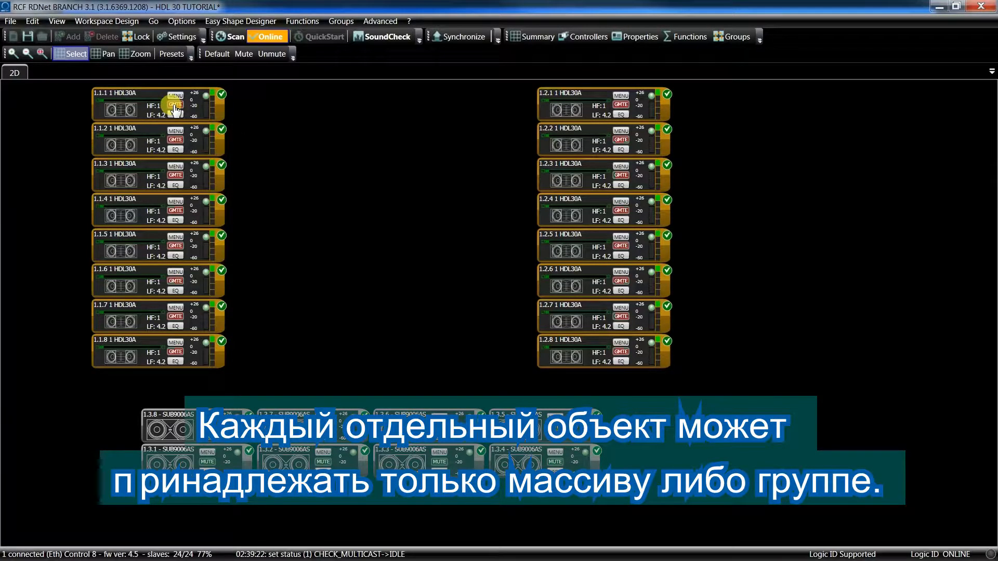
Select all sixteen HDL30A modules in both arrays and connect them to the MAIN venue.
left_click_drag(74, 84, 696, 379)
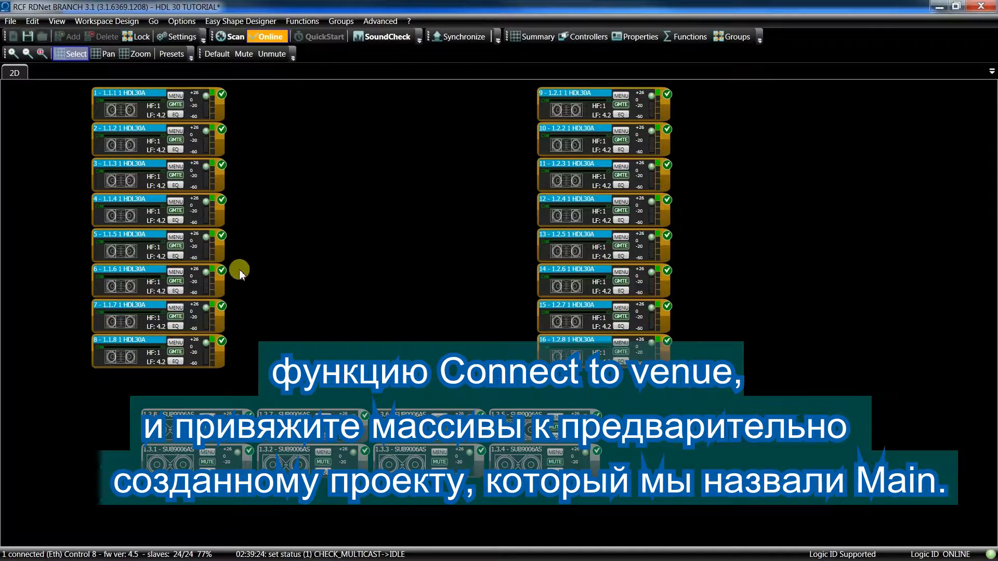
right_click(159, 253)
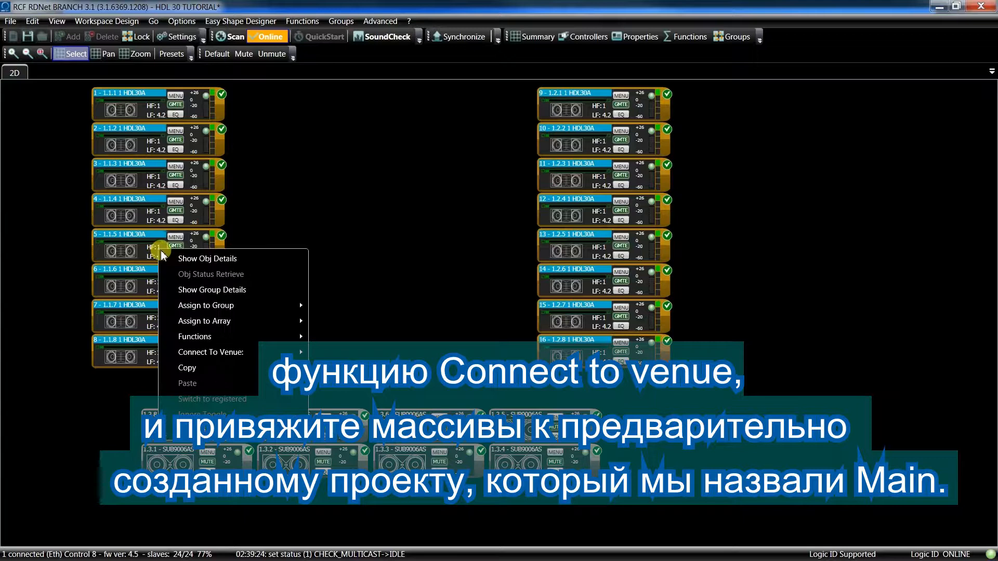
mouse_move(257, 351)
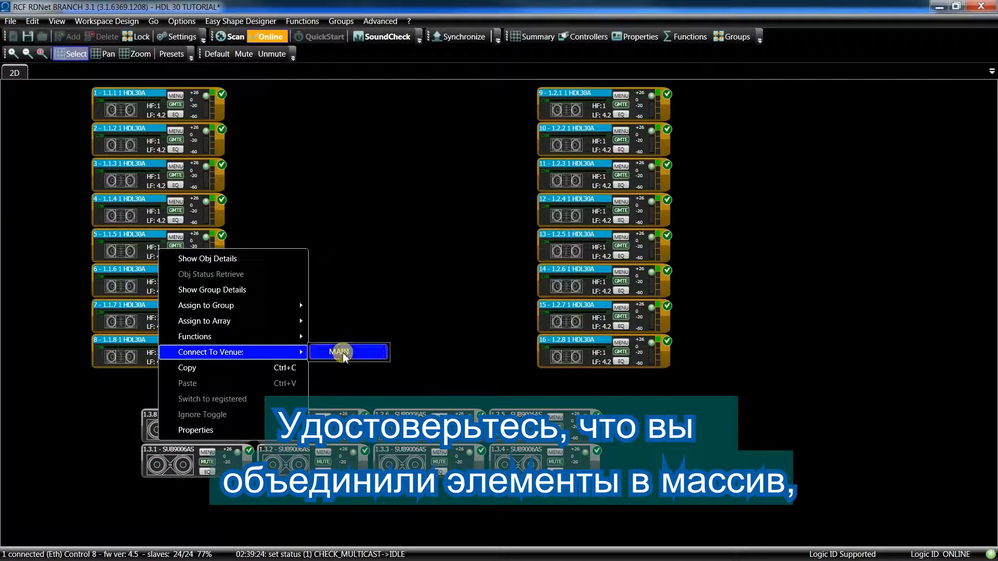
left_click(340, 353)
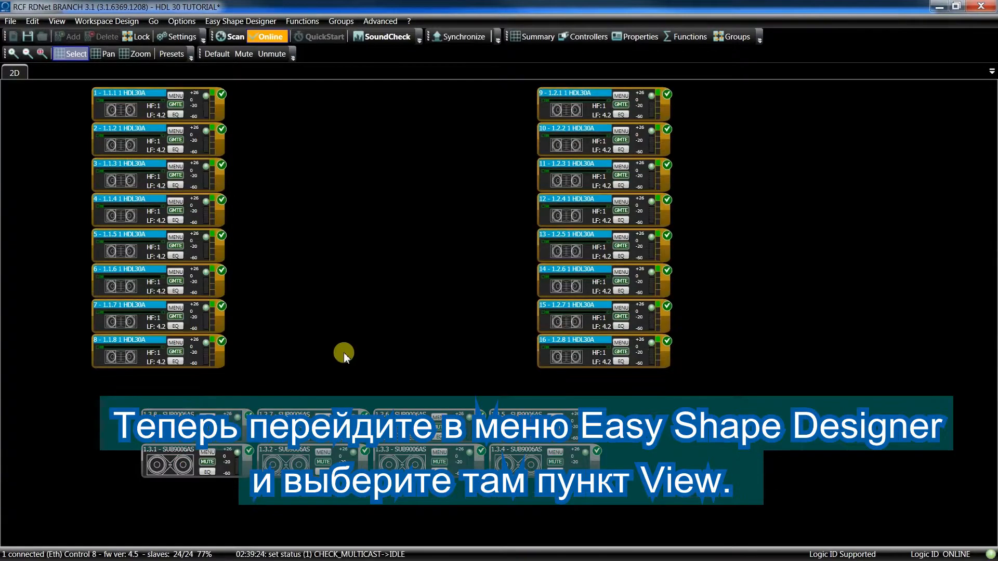
Open the MAIN venue design in Easy Shape Designer and check its module type and quantity, keeping 8 selected.
left_click(241, 22)
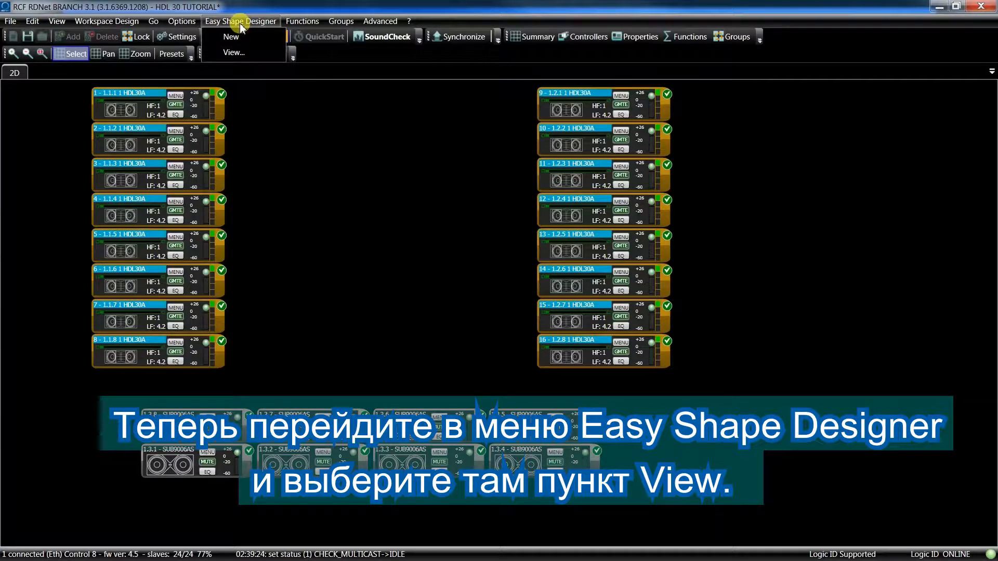
left_click(244, 53)
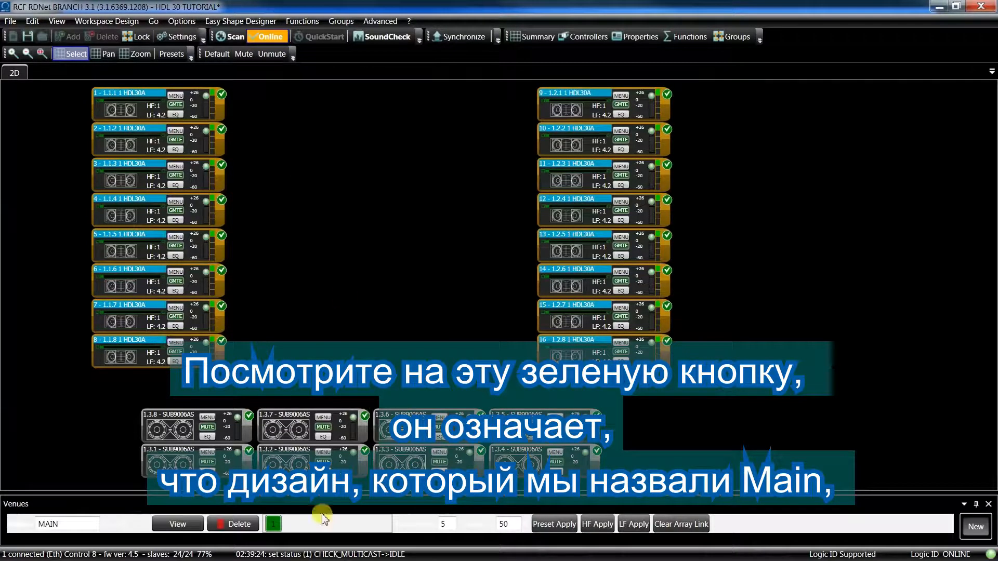
left_click(266, 528)
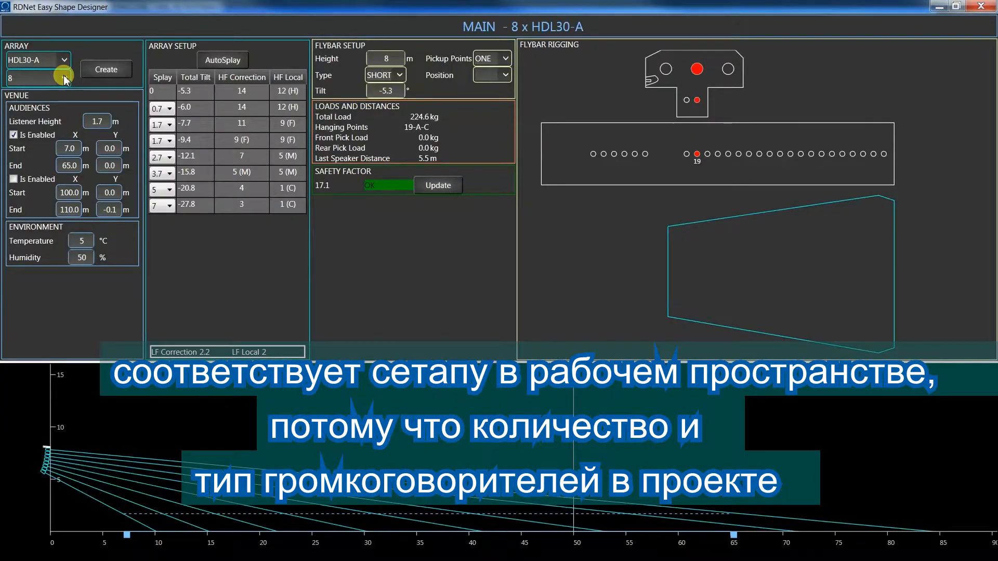
left_click(65, 79)
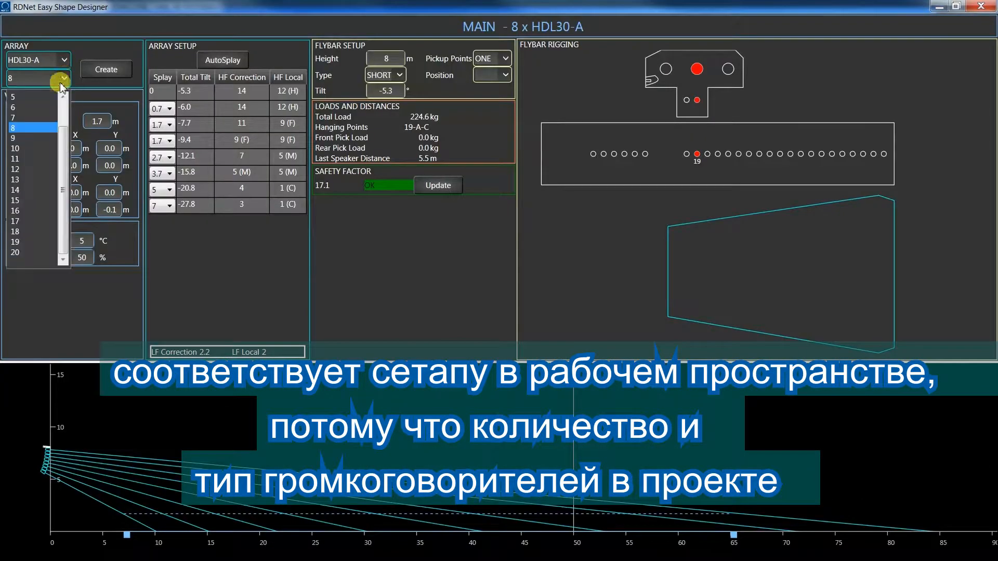
left_click(45, 129)
Select both HDL30A arrays and apply the MAIN venue's HF and LF presets to them.
left_click_drag(81, 379, 249, 99)
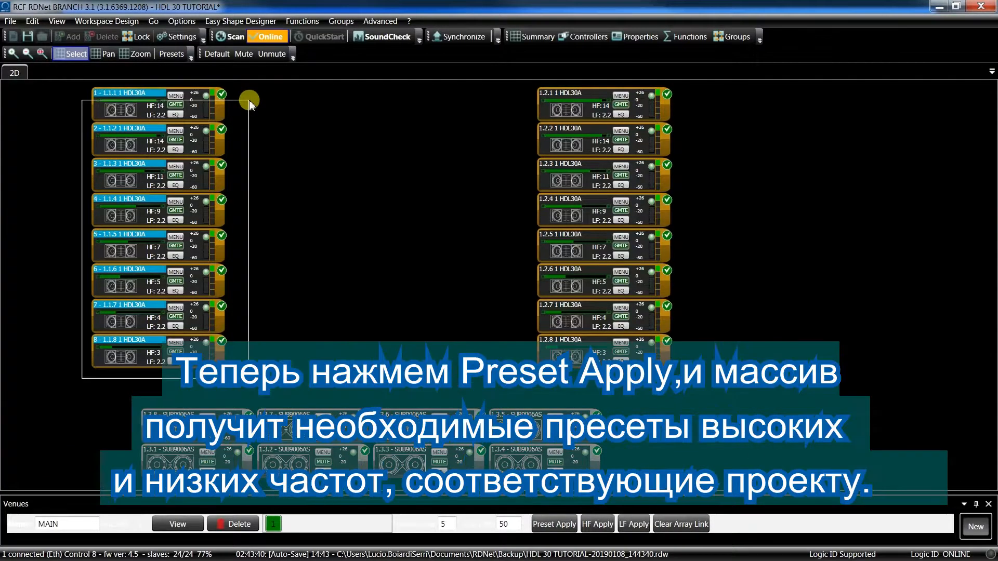
left_click_drag(525, 379, 693, 91)
left_click(377, 208)
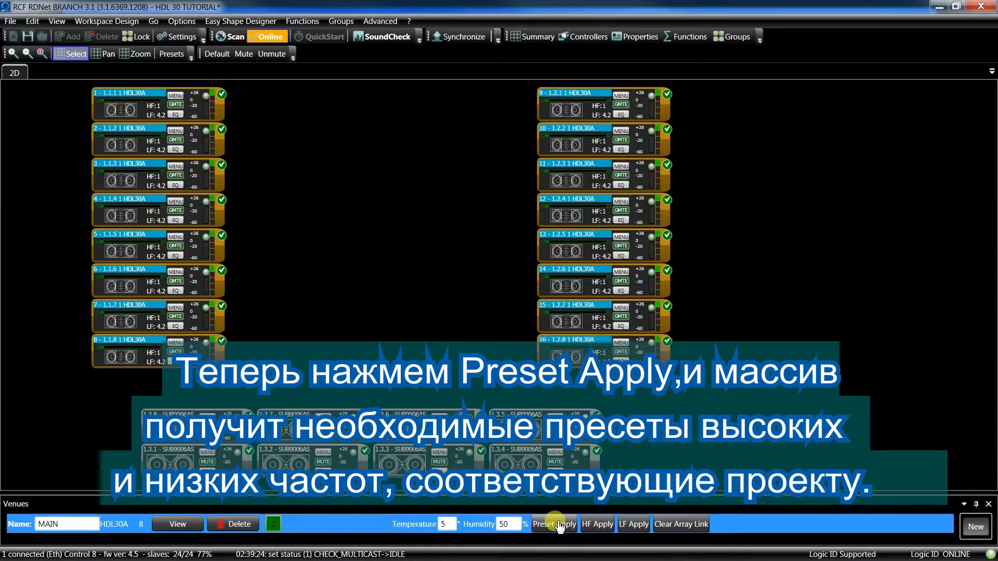
left_click(554, 524)
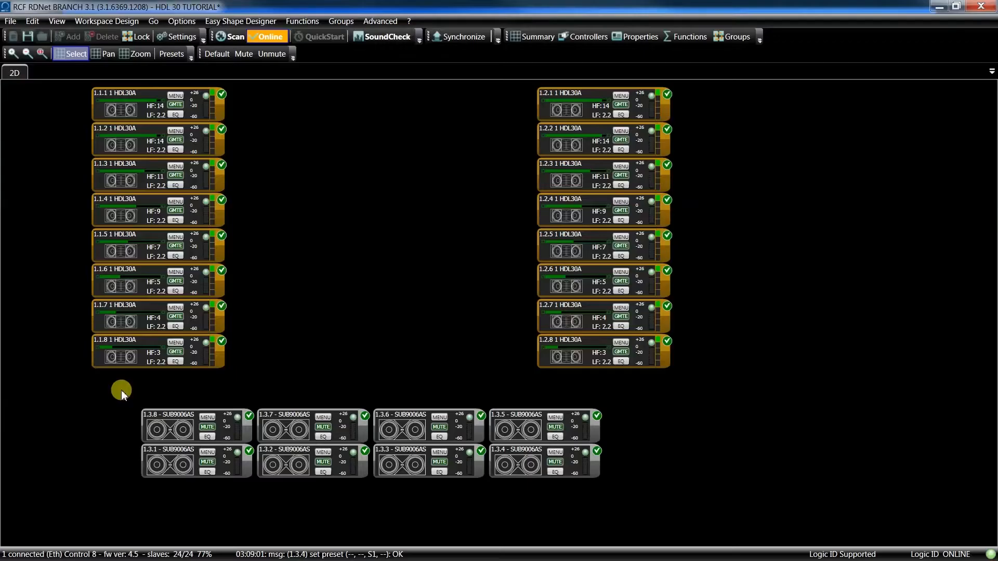
Set all eight SUB9006AS subwoofers to preset S2 (LF 60 Hz) and the HDL30A array's high-pass filter to 60 Hz.
left_click_drag(146, 423, 641, 503)
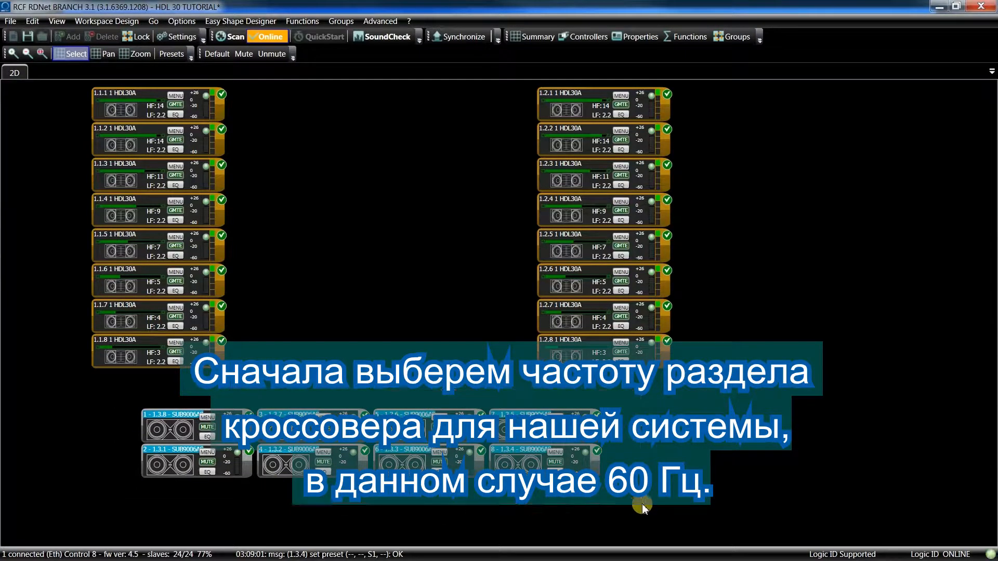
left_click(640, 37)
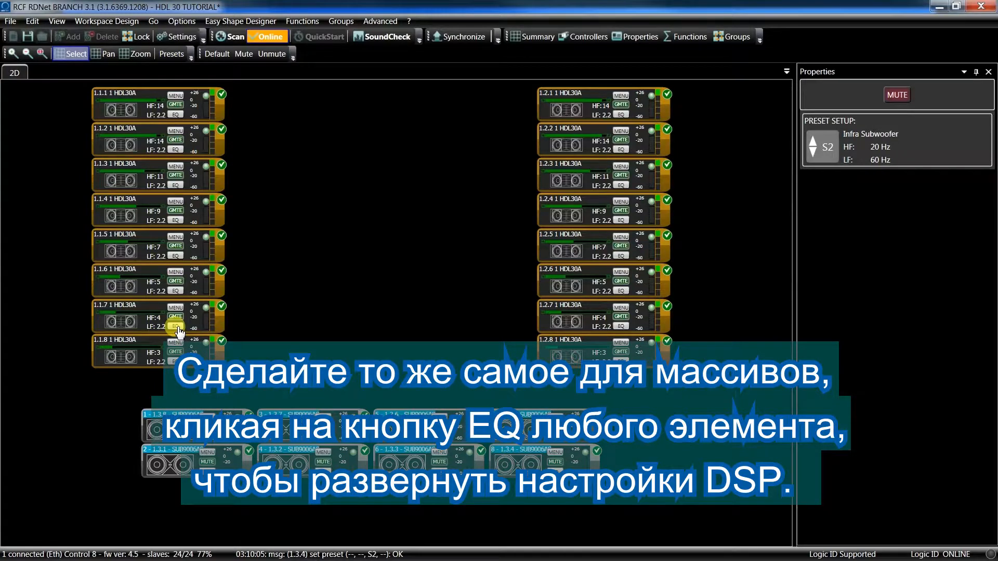
left_click(176, 326)
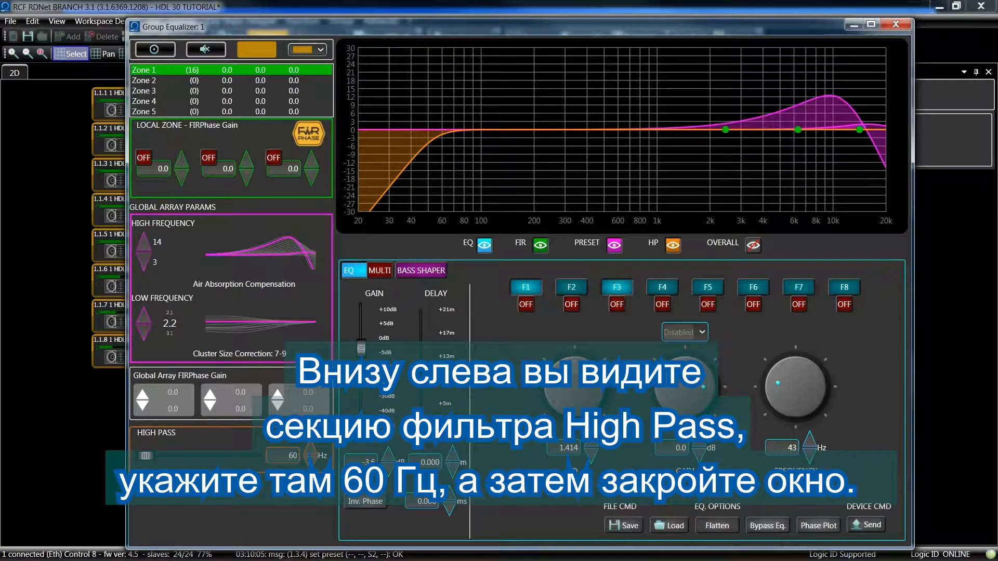
left_click(896, 26)
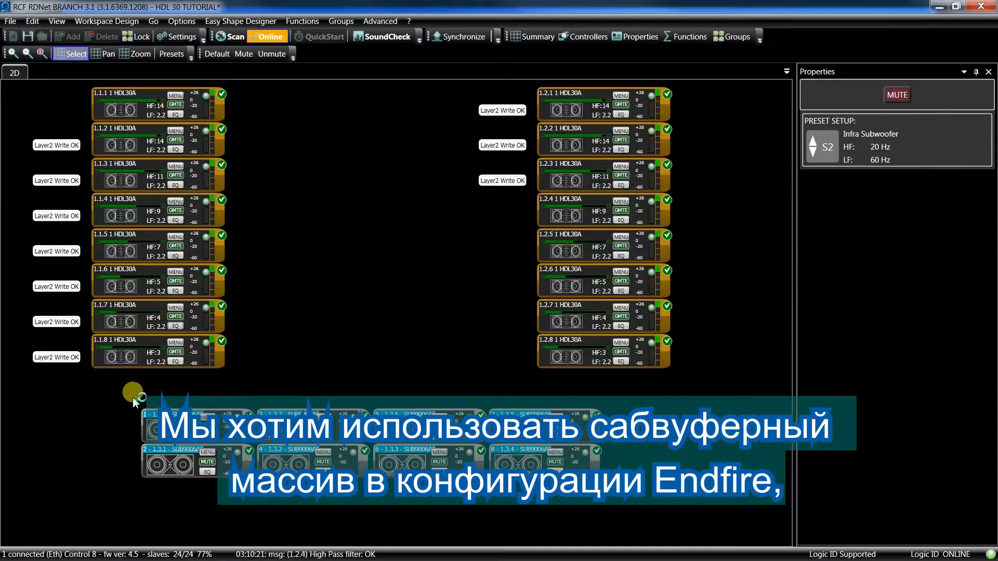
Create an End Fire function for the eight subwoofers with 2 rows spaced 1.5 m apart.
right_click(162, 427)
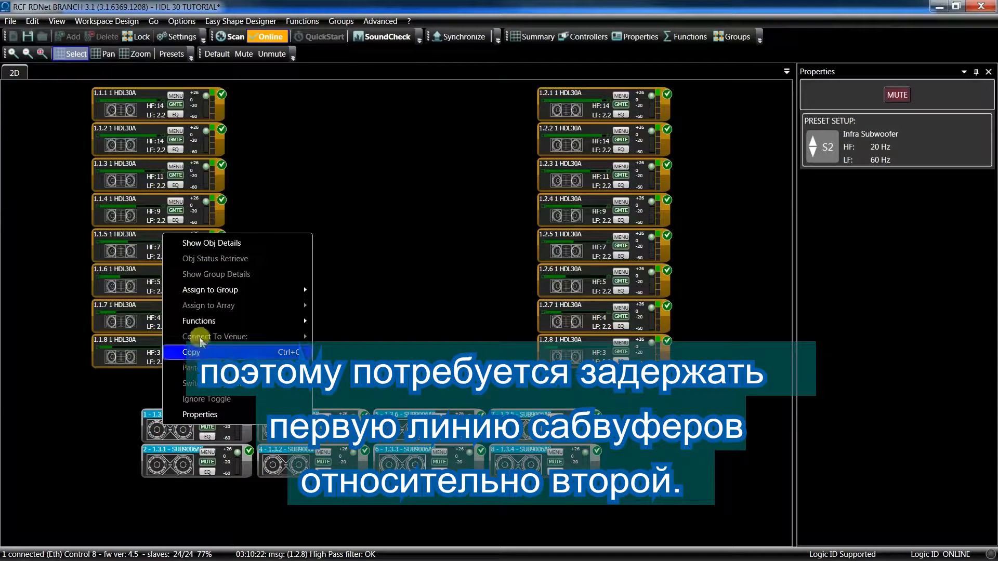
mouse_move(205, 325)
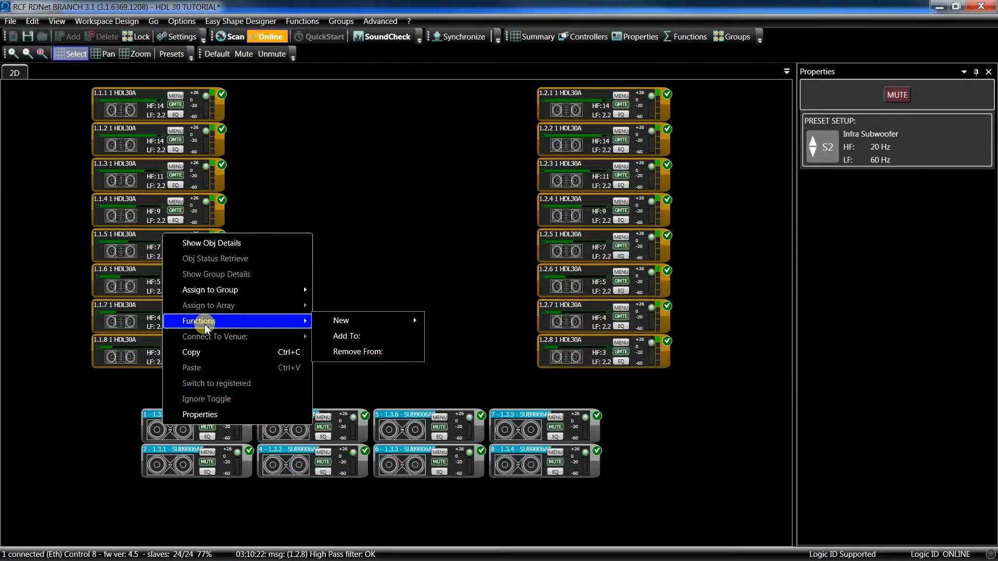
mouse_move(341, 323)
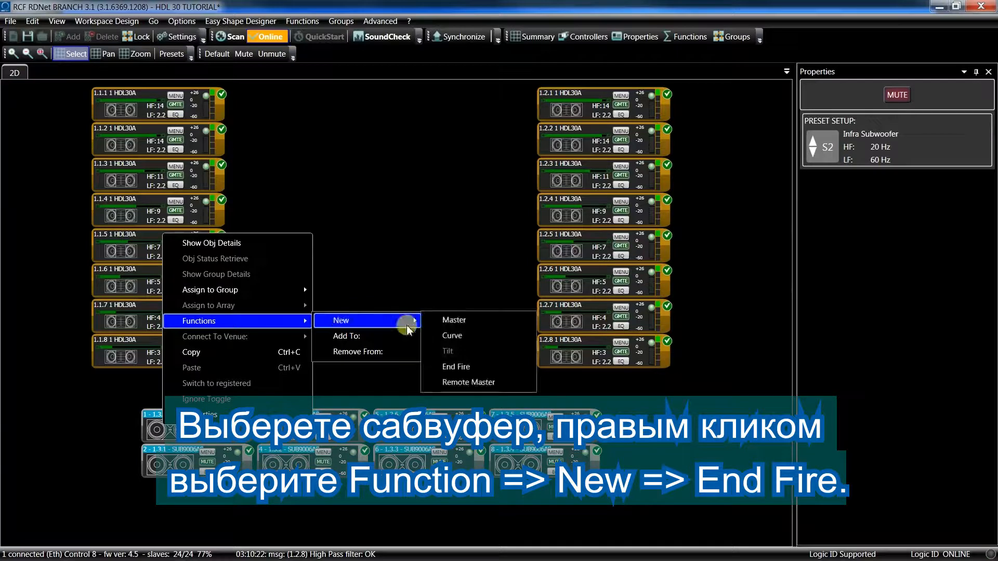
left_click(460, 366)
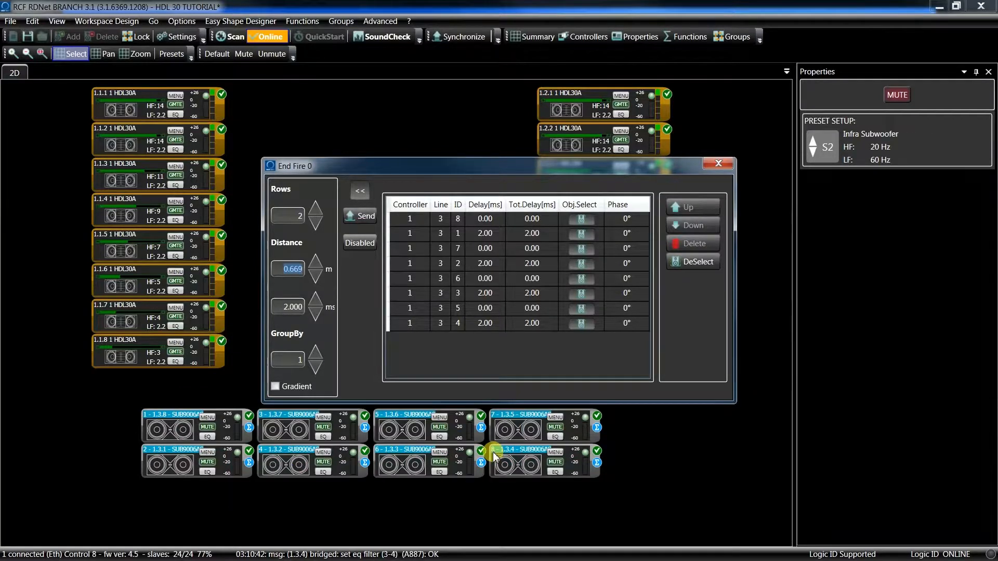
left_click(290, 212)
left_click(289, 267)
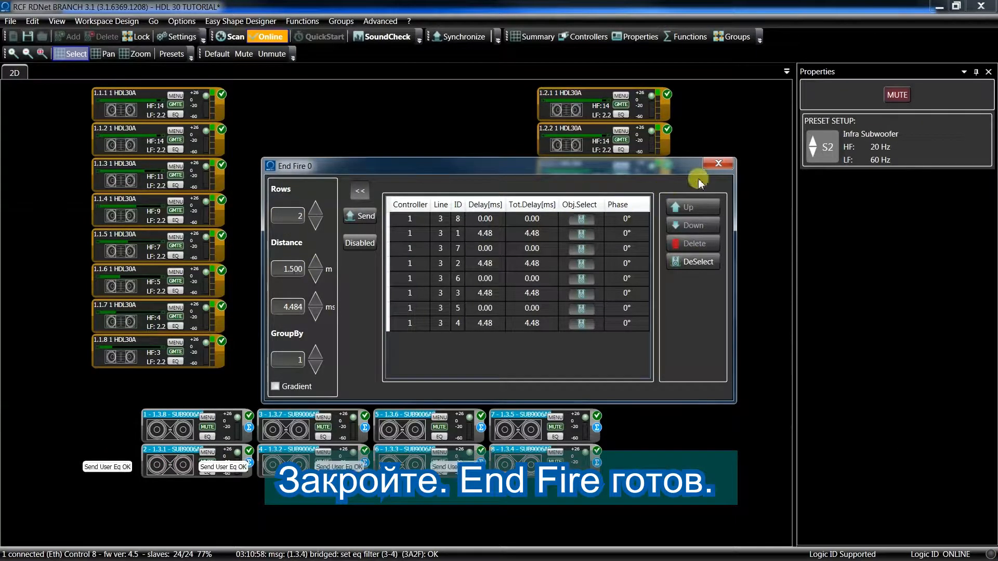
left_click(716, 164)
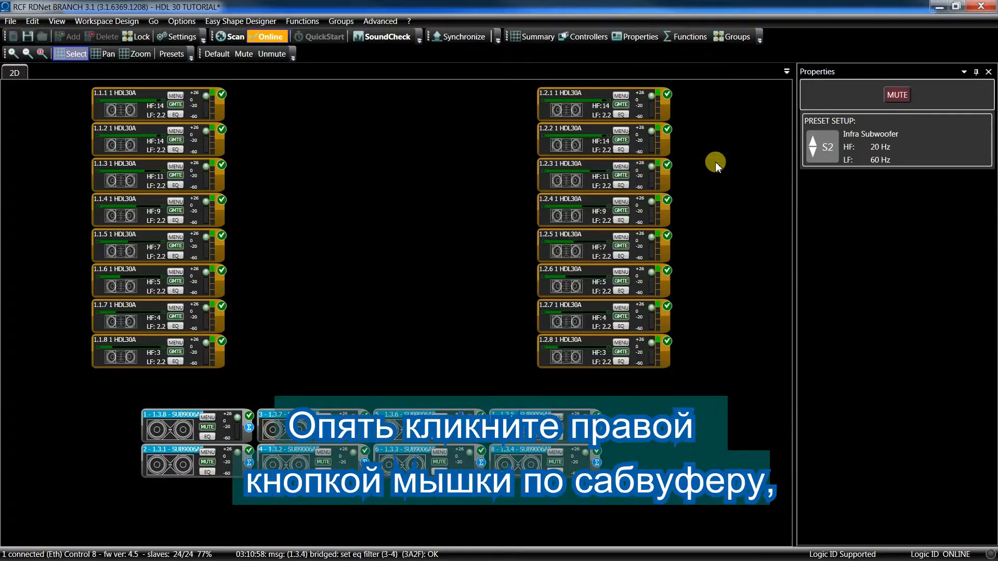
Select all eight subwoofers and create a new Master function for them.
left_click(709, 215)
left_click_drag(114, 399, 612, 500)
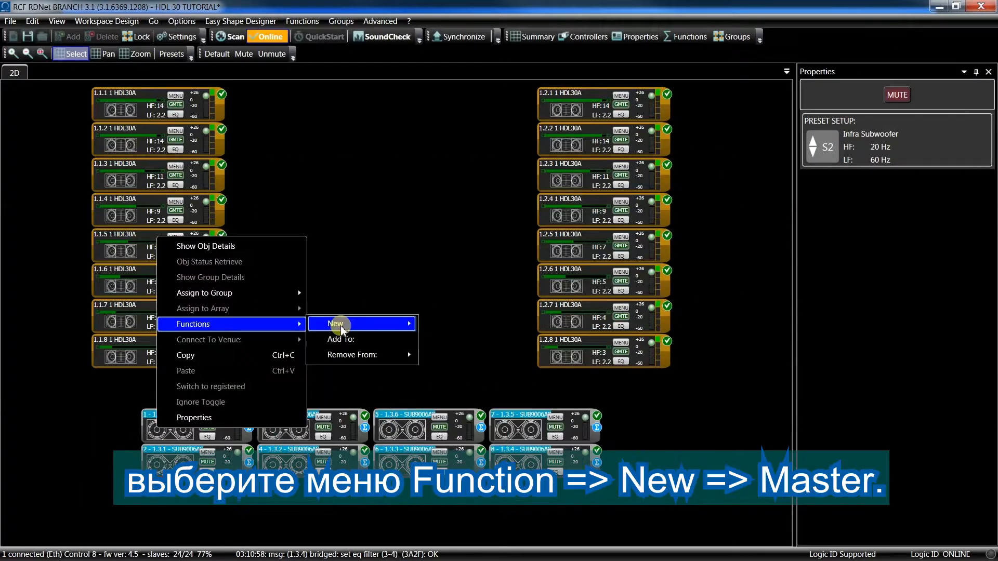
mouse_move(383, 326)
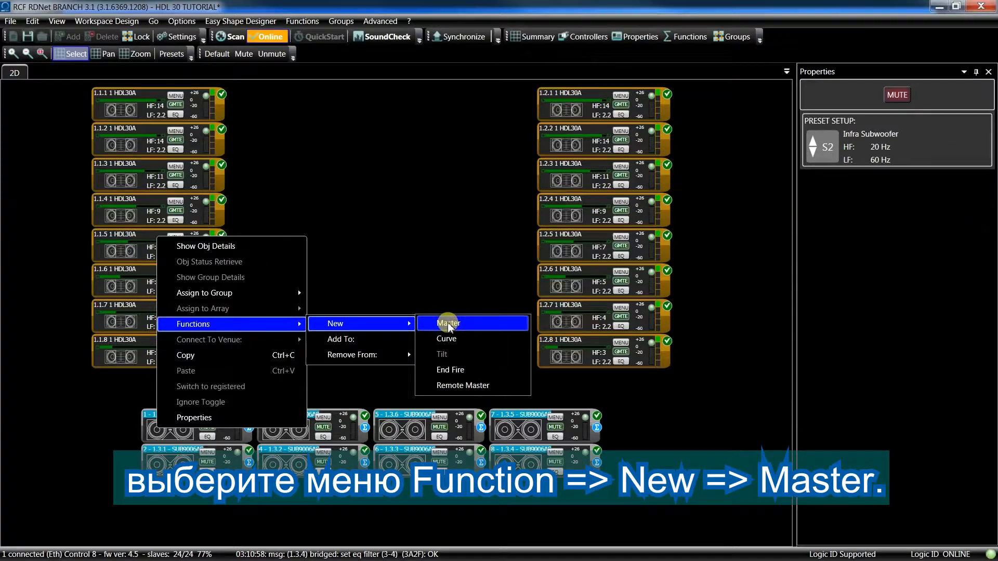
left_click(446, 323)
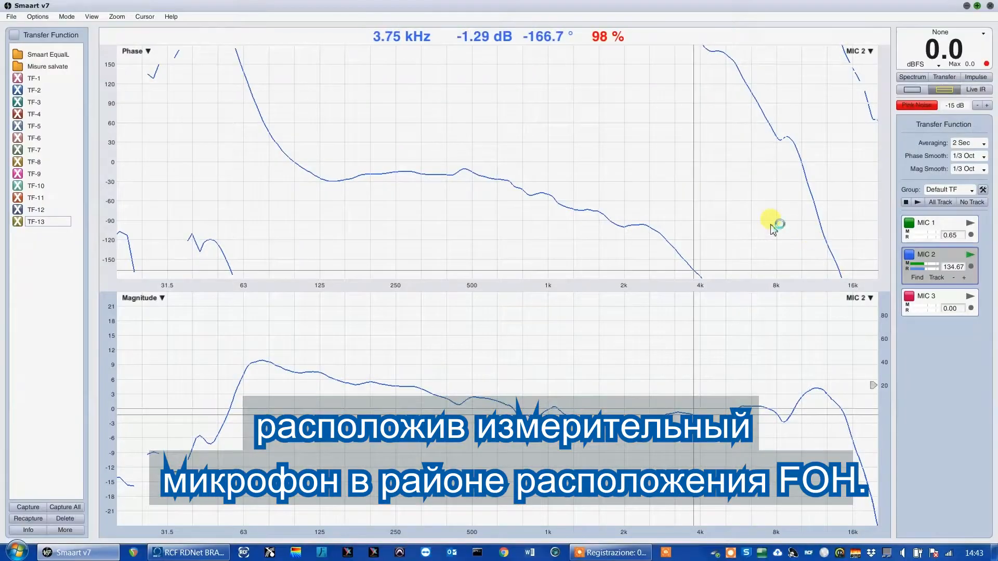
Switch to Smaart, find and insert the delay for MIC 2, and capture the arrays' trace as TOPS.
left_click(917, 278)
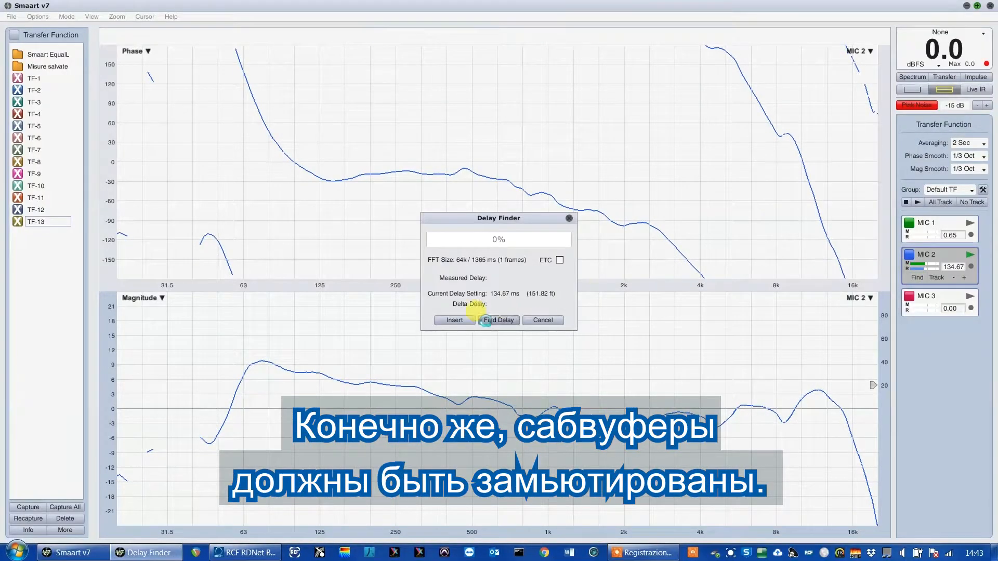
left_click(455, 320)
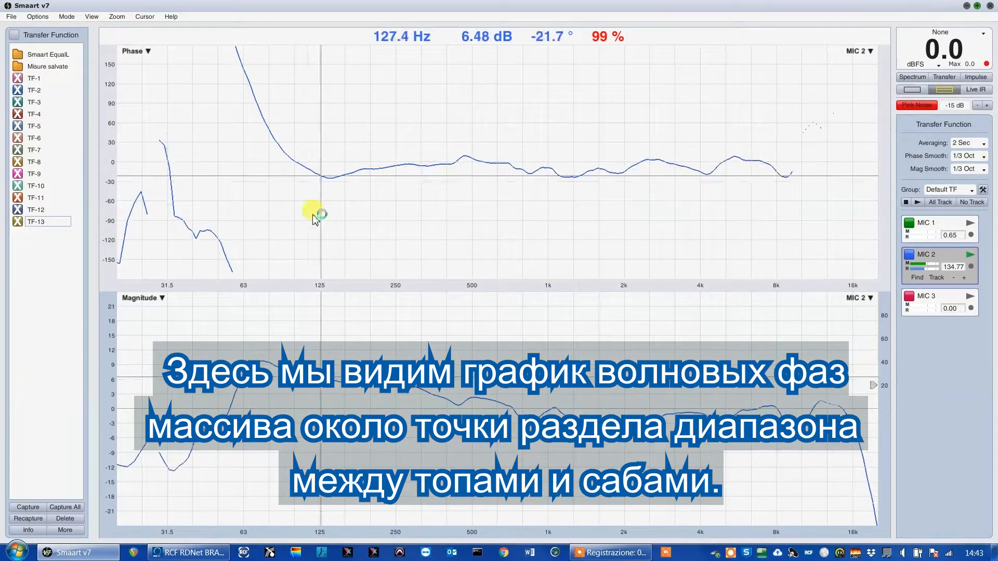
key("space")
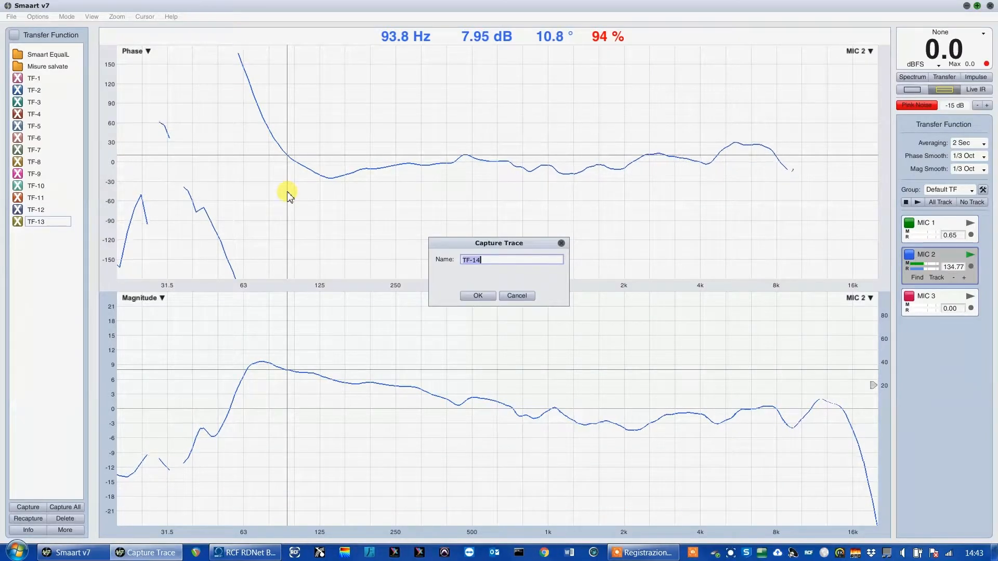
type("TOPS")
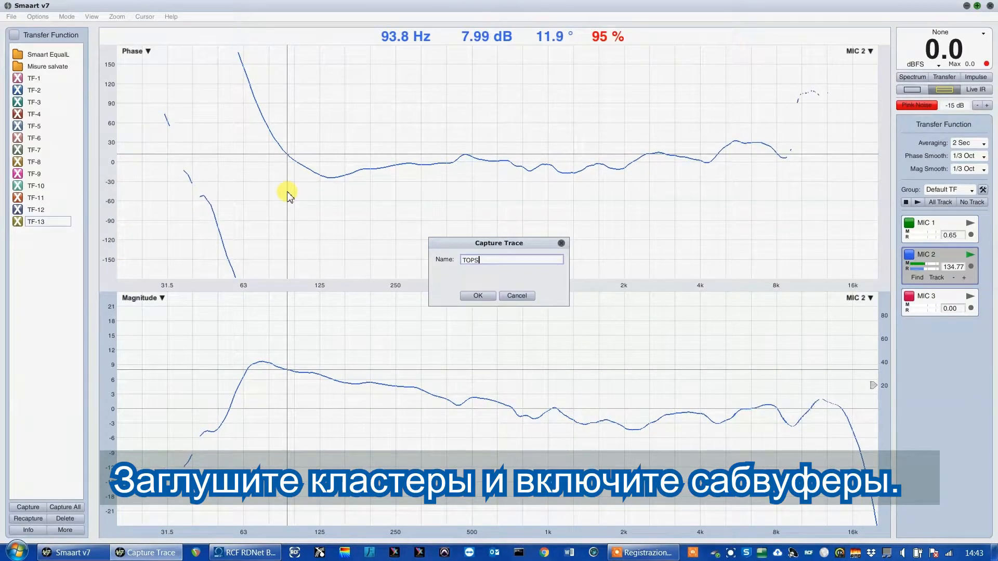
key("Return")
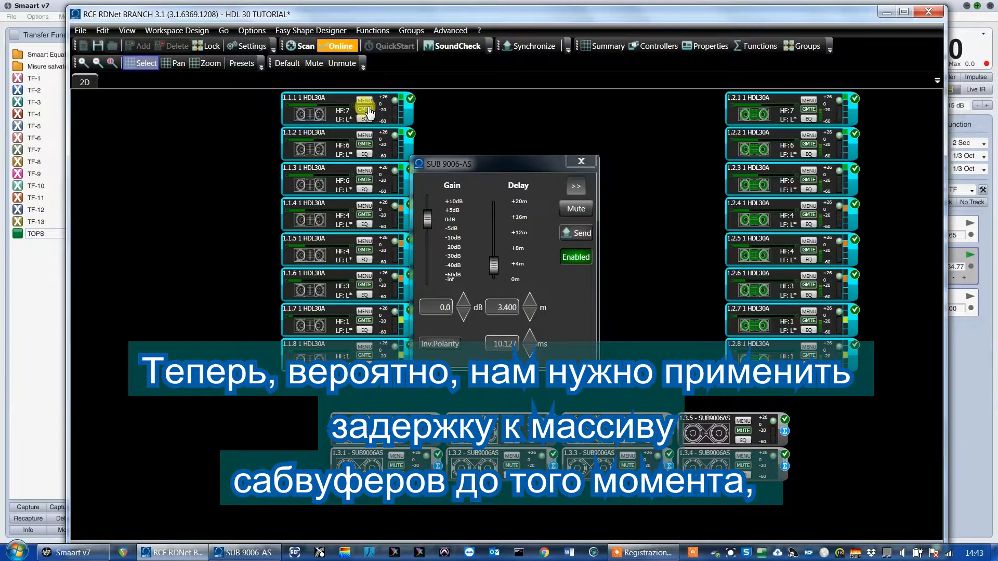
Switch to RDNet, mute the HDL30A arrays, and set the subwoofer master delay to 3.700 m.
left_click(366, 109)
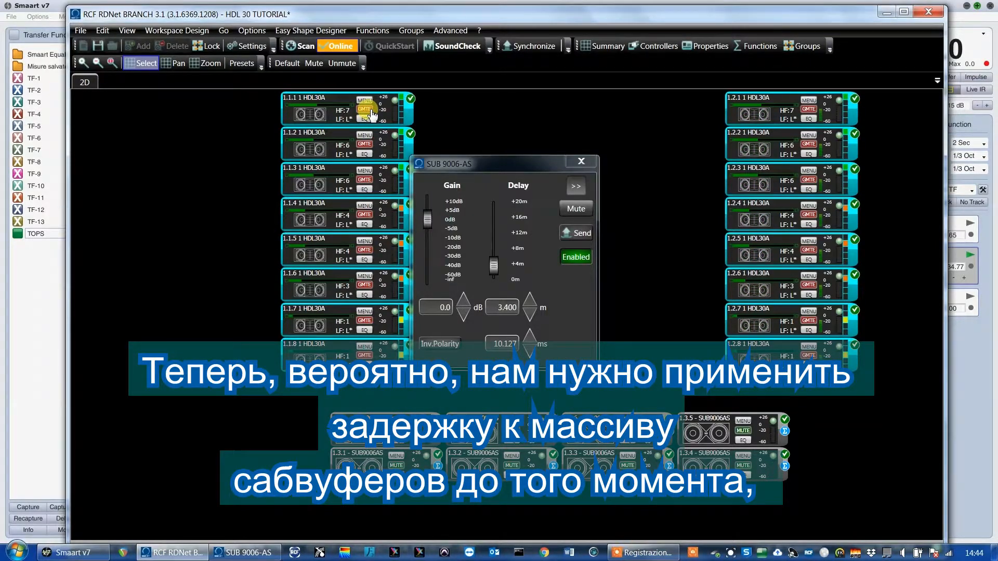
left_click(530, 311)
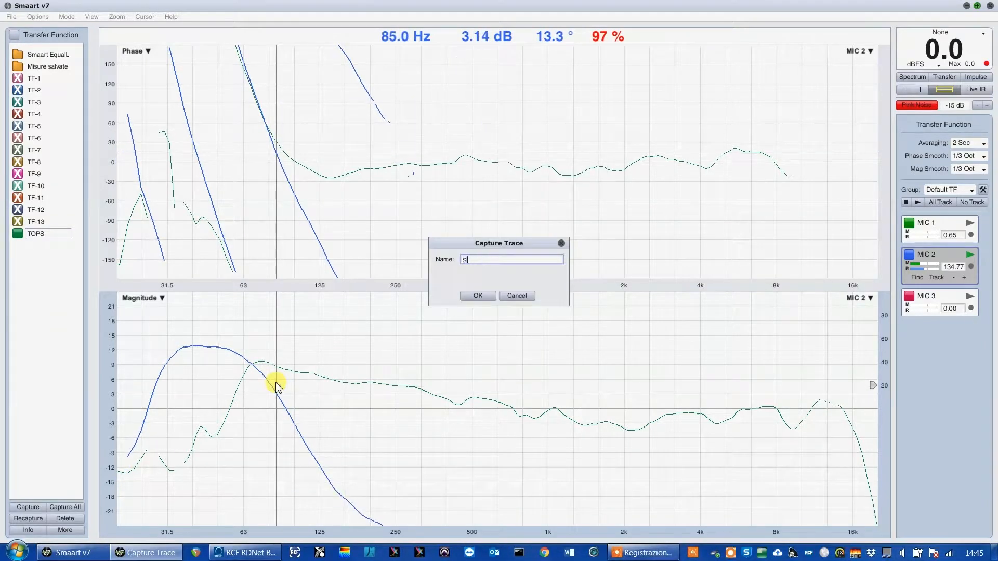
Capture the subwoofer trace in Smaart as SUBS and, with the arrays unmuted in RDNet, the full-system trace as SYS.
type("UBS")
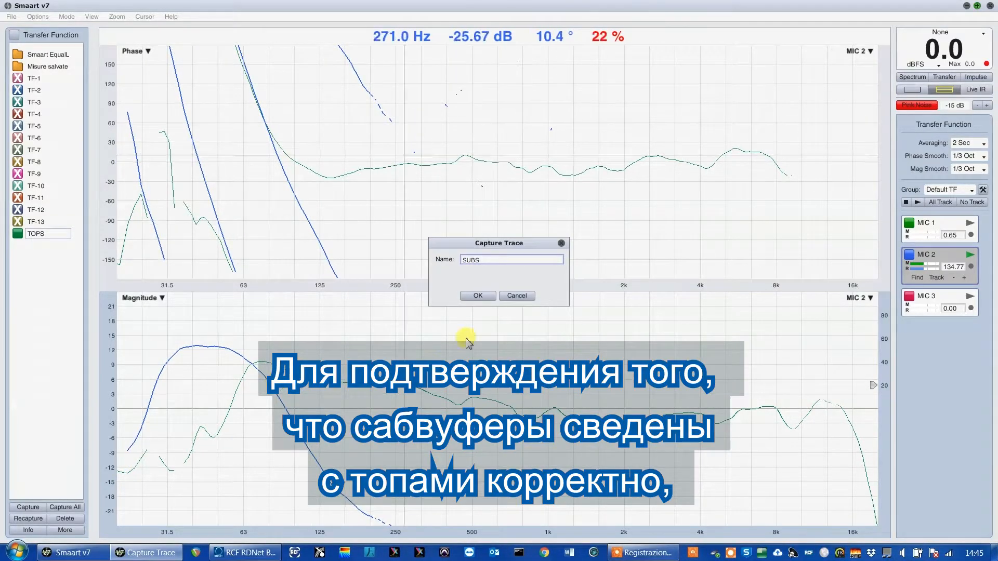
left_click(477, 296)
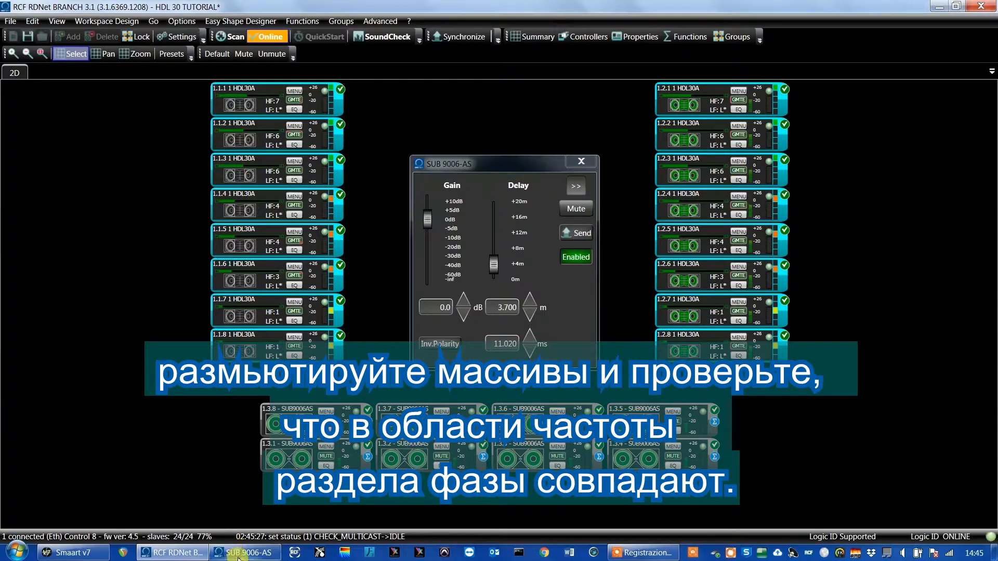
left_click(237, 554)
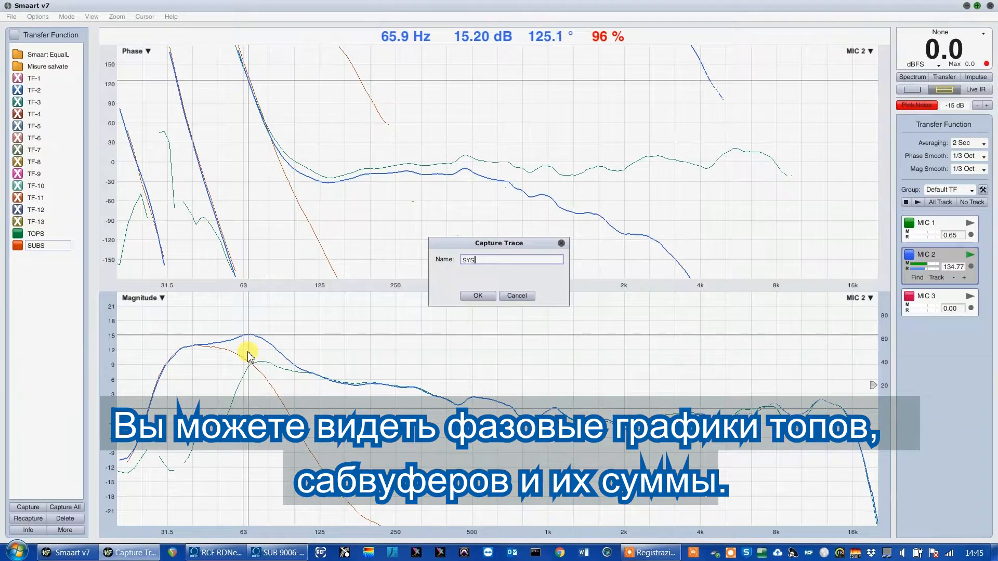
key("Return")
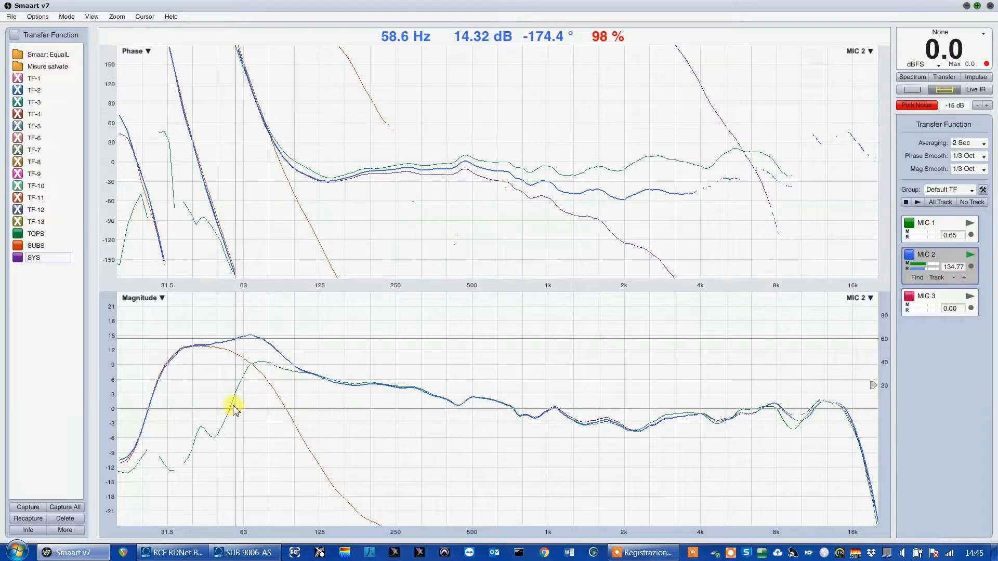
Invert the subwoofers' polarity in RDNet, compare the response with the SYS trace in Smaart, and restore the polarity.
left_click(179, 553)
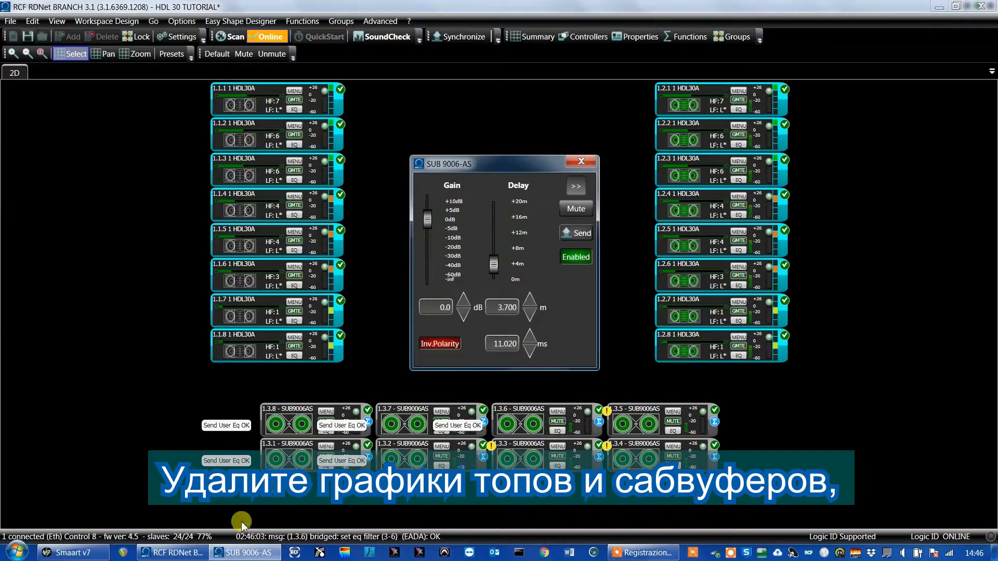
left_click(91, 554)
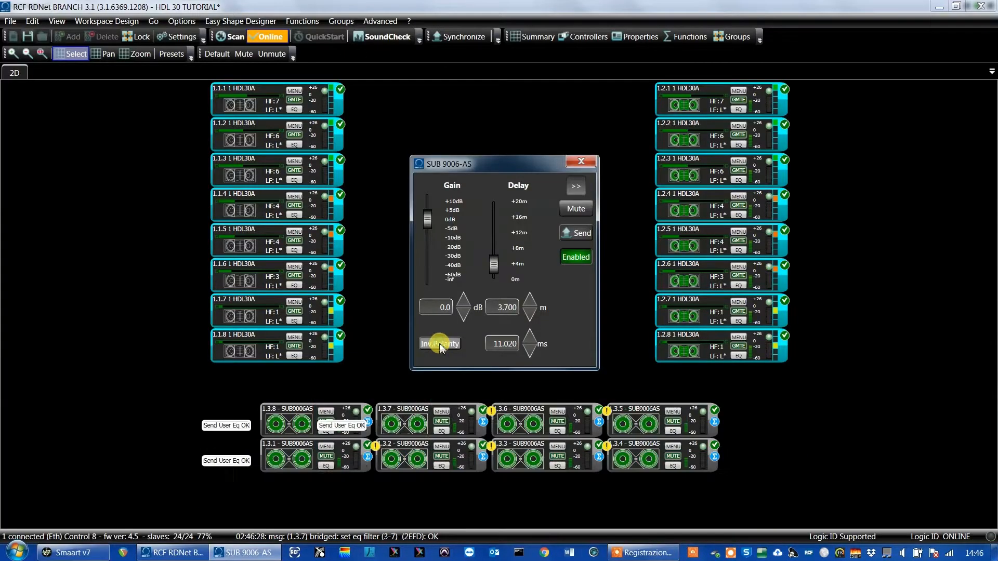
left_click(78, 553)
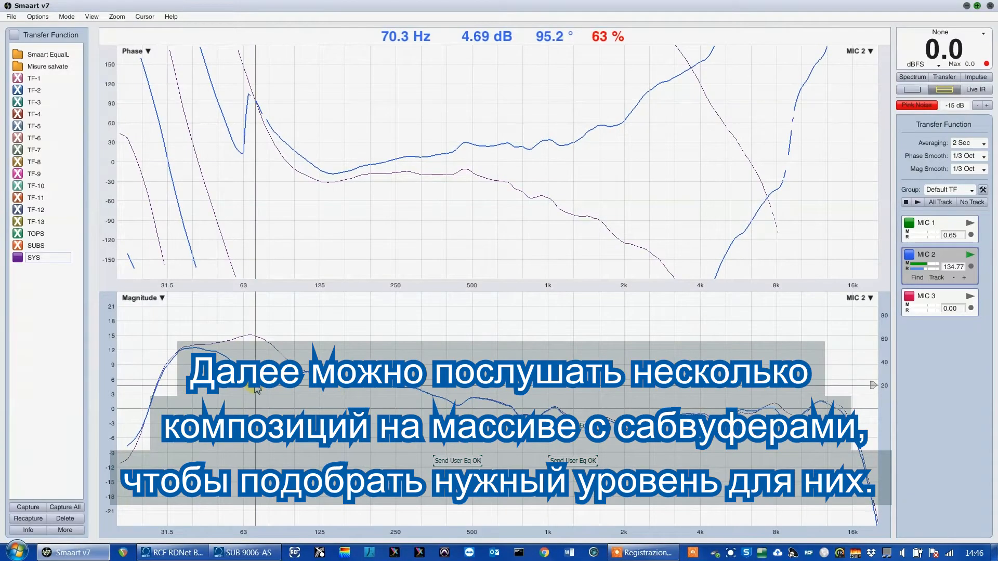